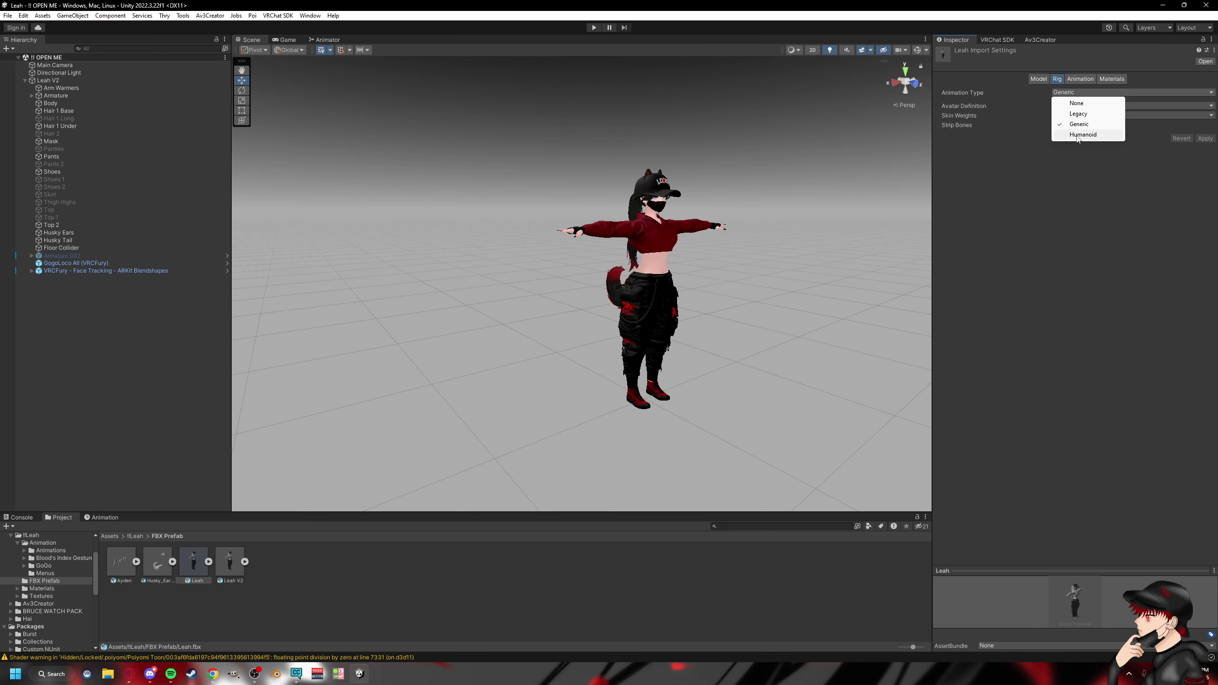
Step: Set the Leah model's animation type to Humanoid, apply it, and open its avatar configuration
click(1082, 135)
click(1205, 171)
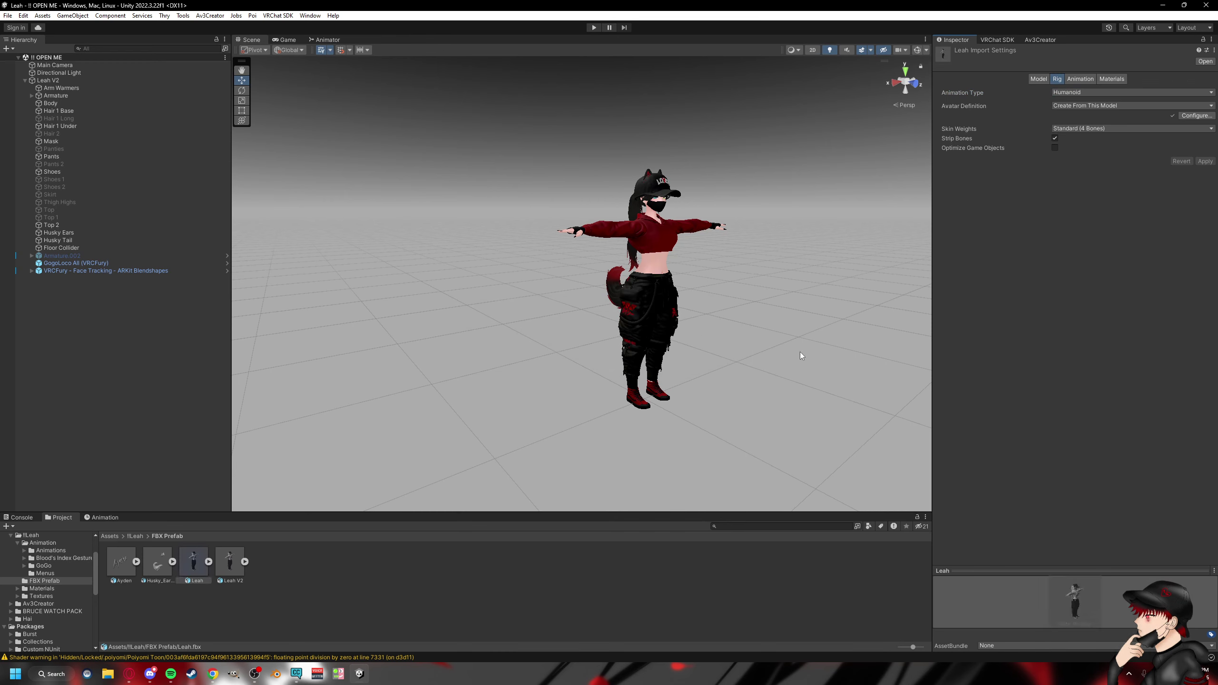
click(1194, 116)
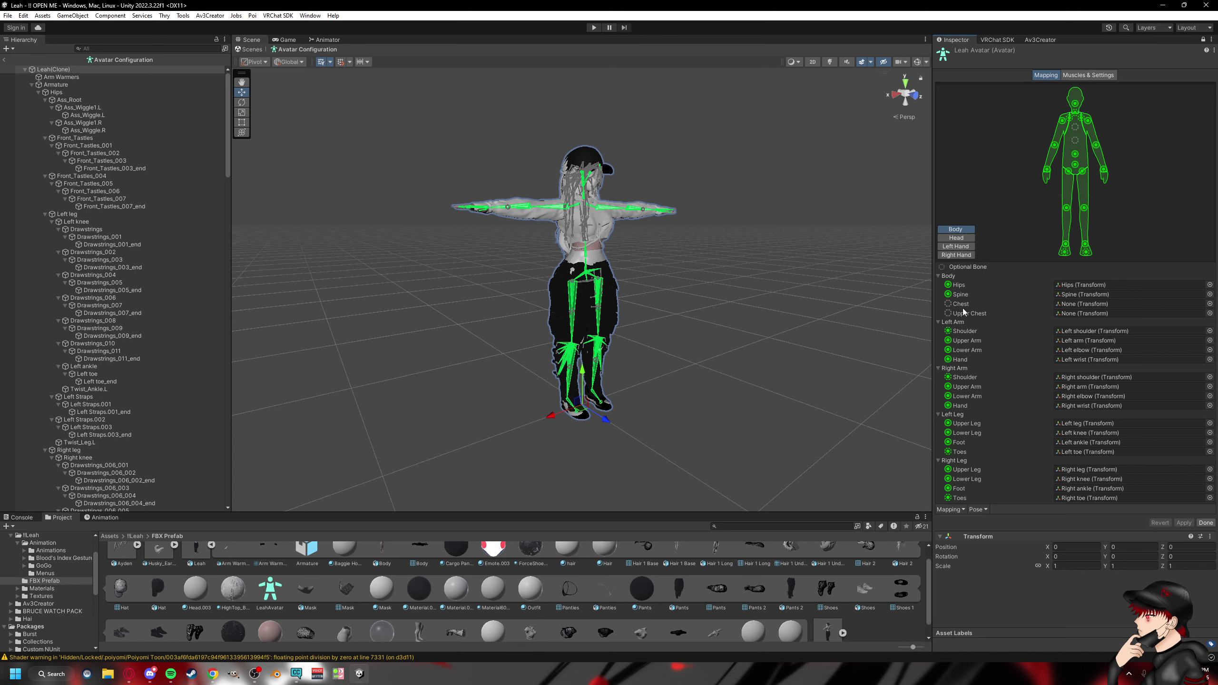
Step: Assign the Chest transform to the empty Chest bone in the body mapping
click(1209, 304)
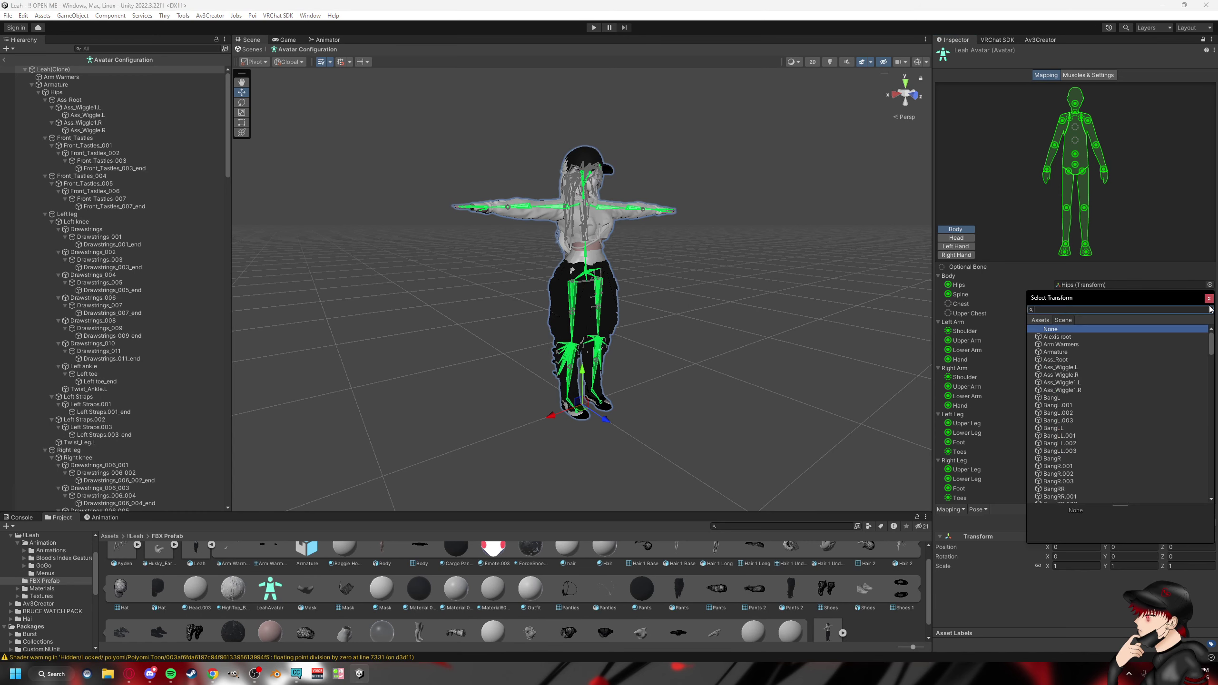
click(1053, 337)
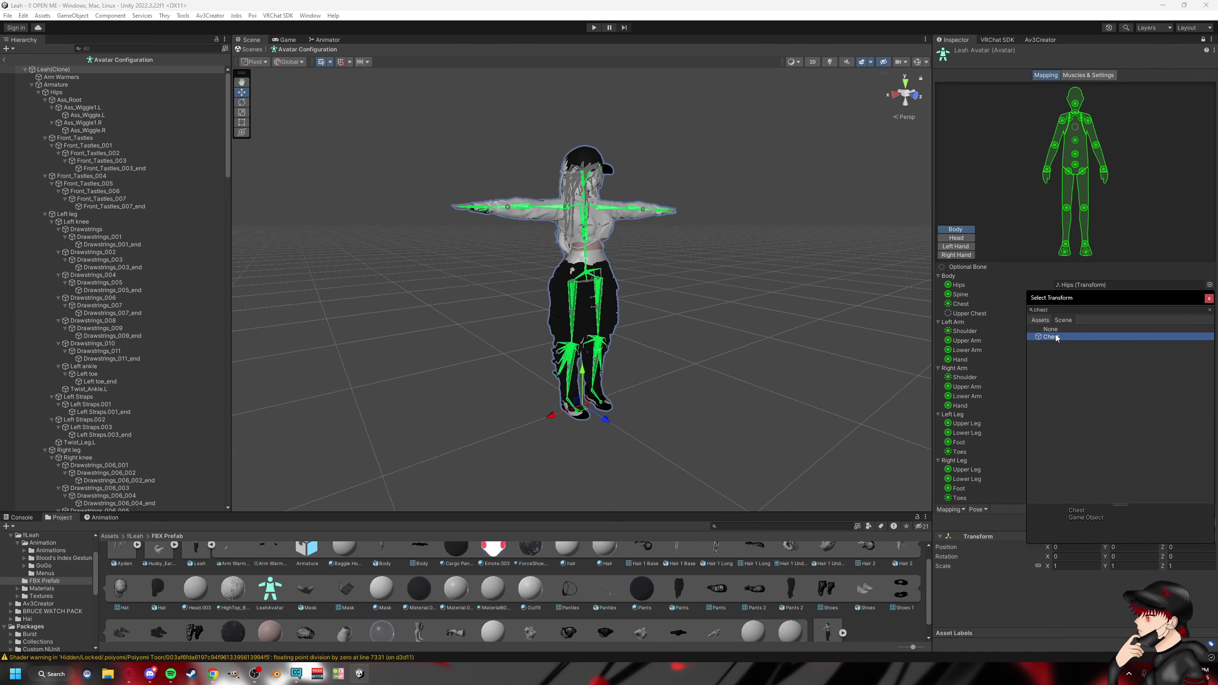
click(1208, 298)
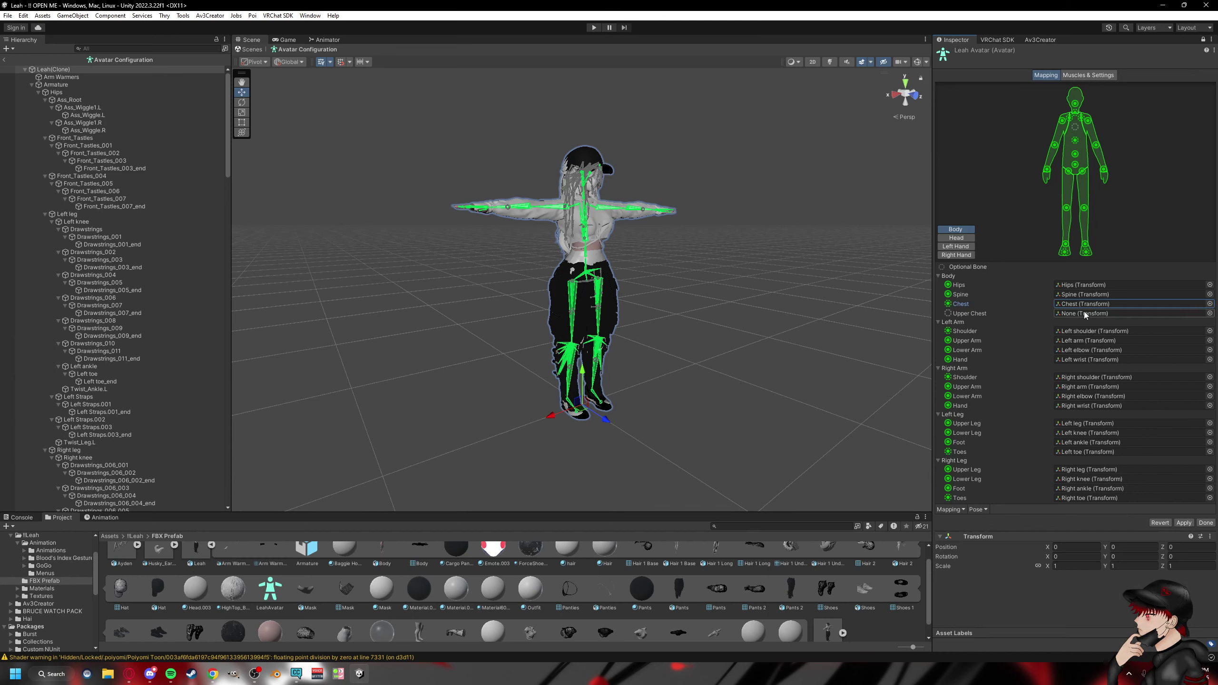
Step: Set the Jaw bone in the head mapping to None
click(959, 238)
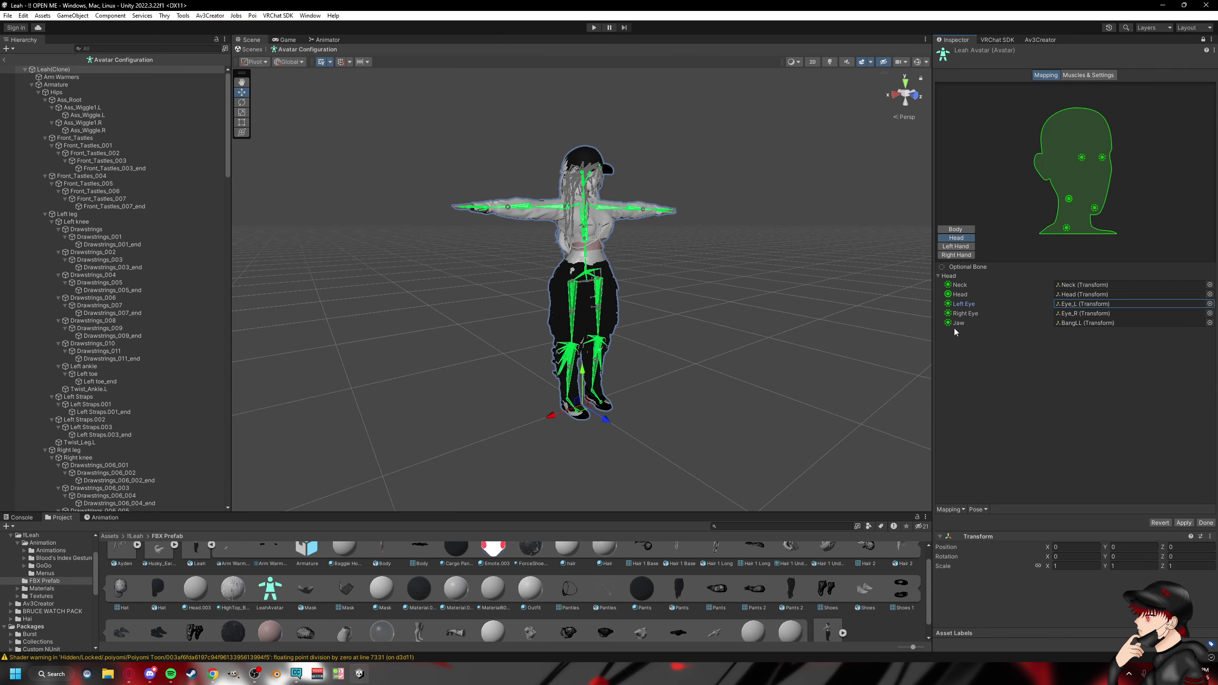
click(1209, 323)
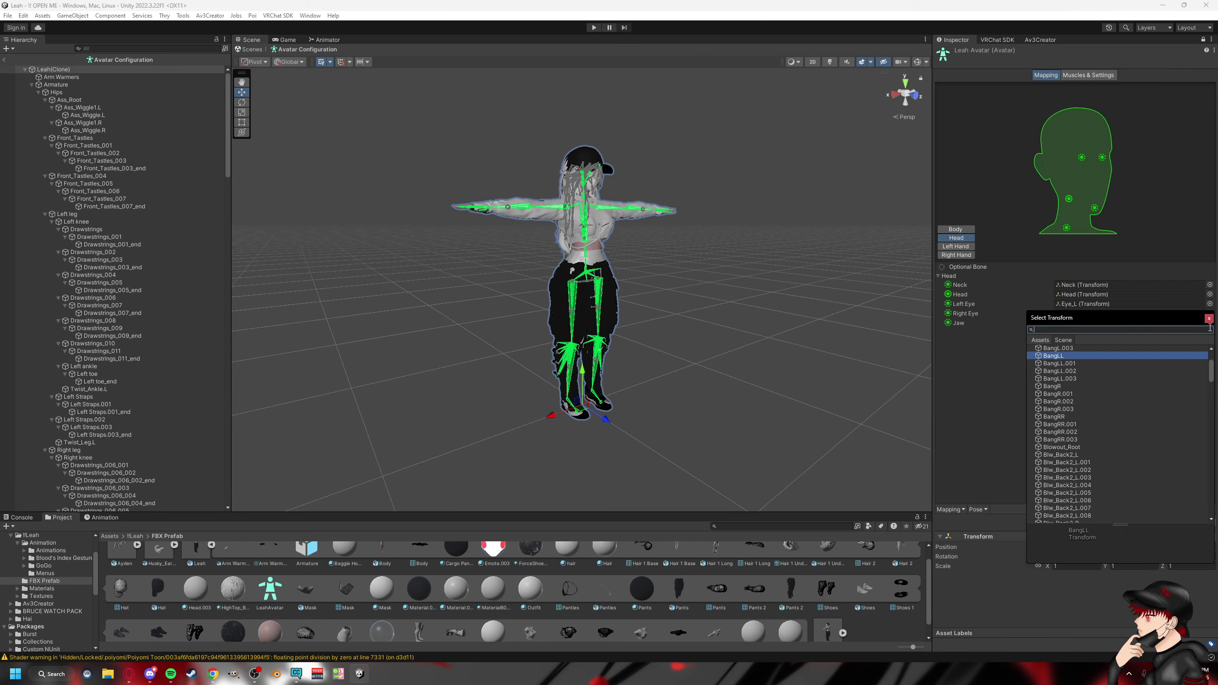
text(none)
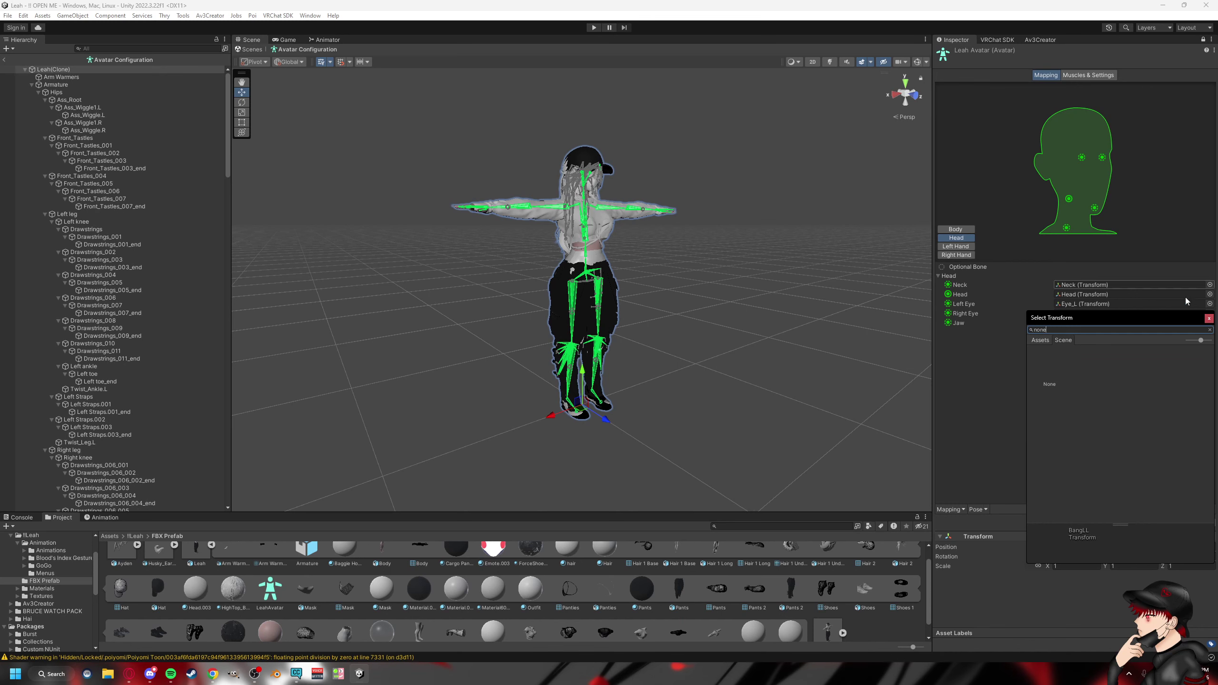
click(1059, 369)
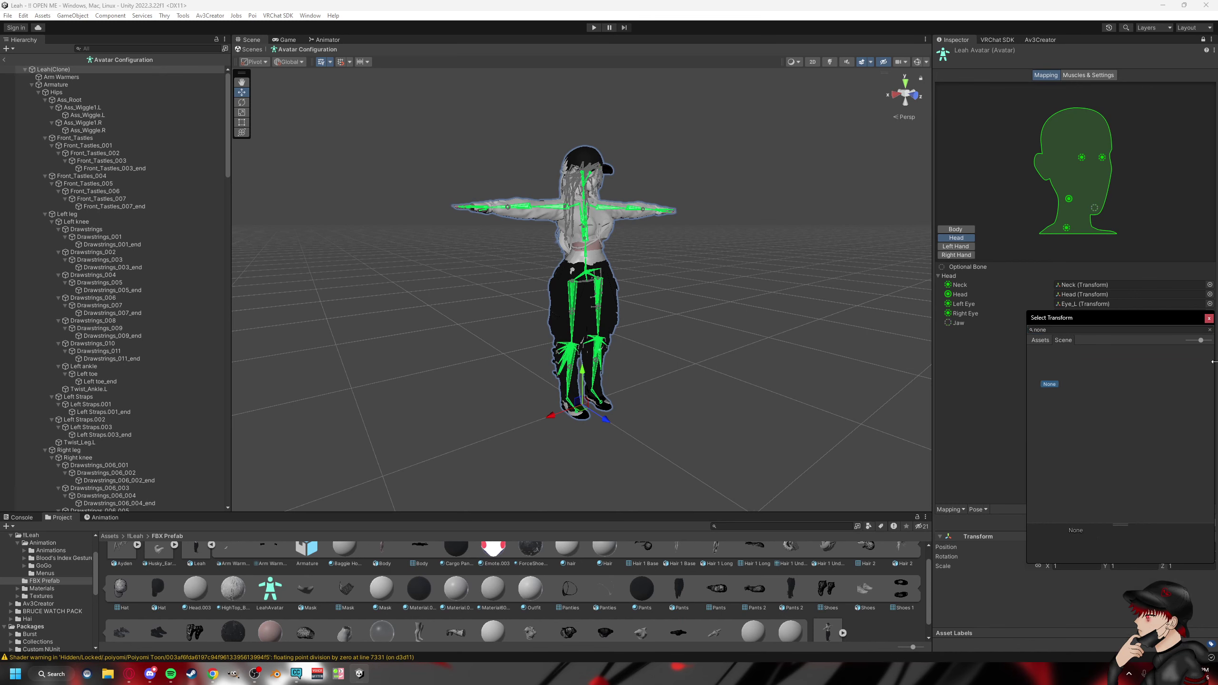
click(1208, 320)
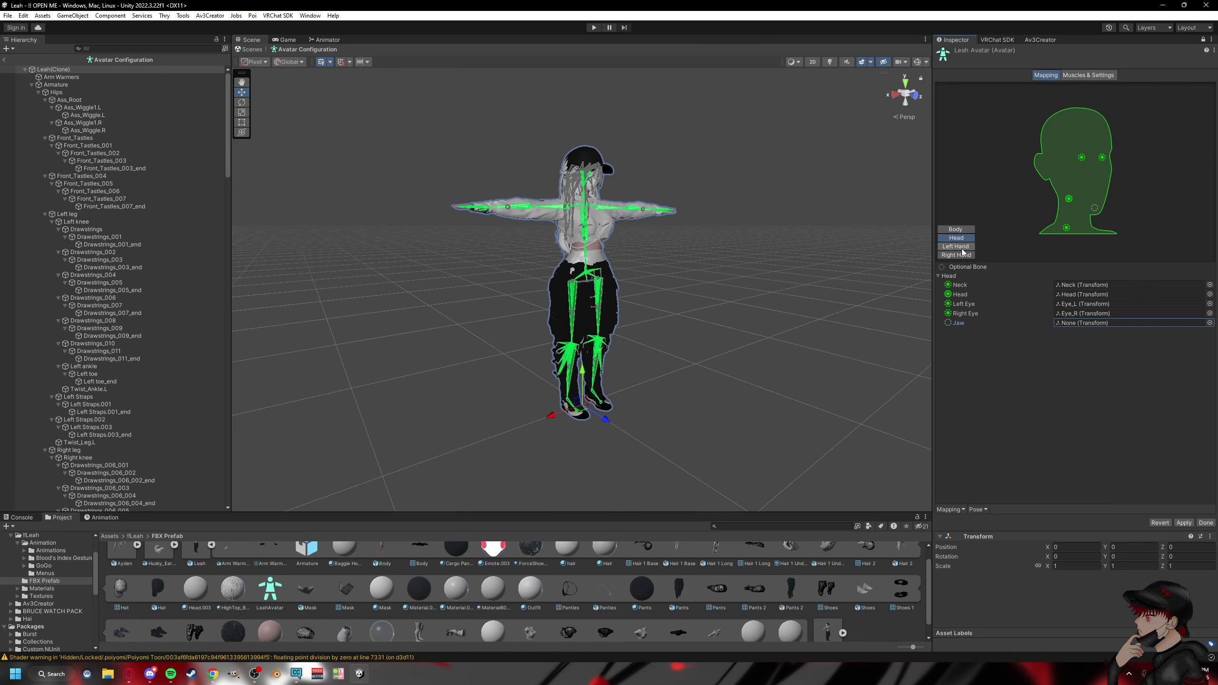
Step: Check the left and right hand bone mappings, enforce the T-pose, and finish the avatar configuration
click(956, 246)
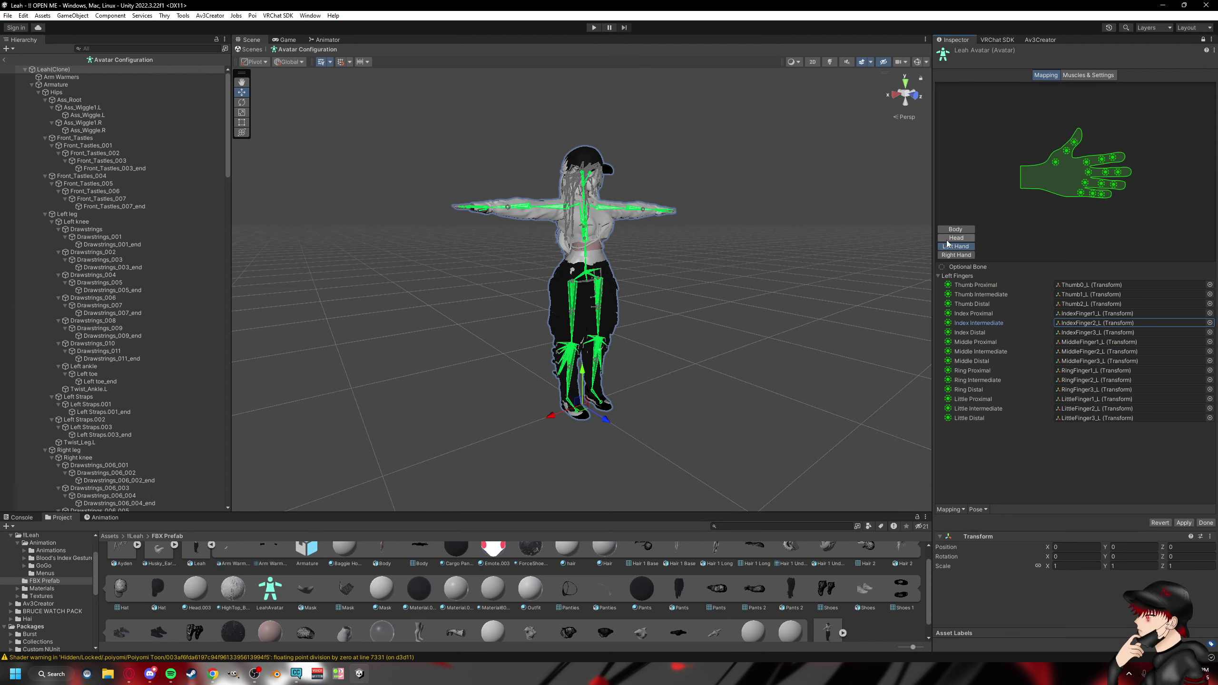
click(963, 255)
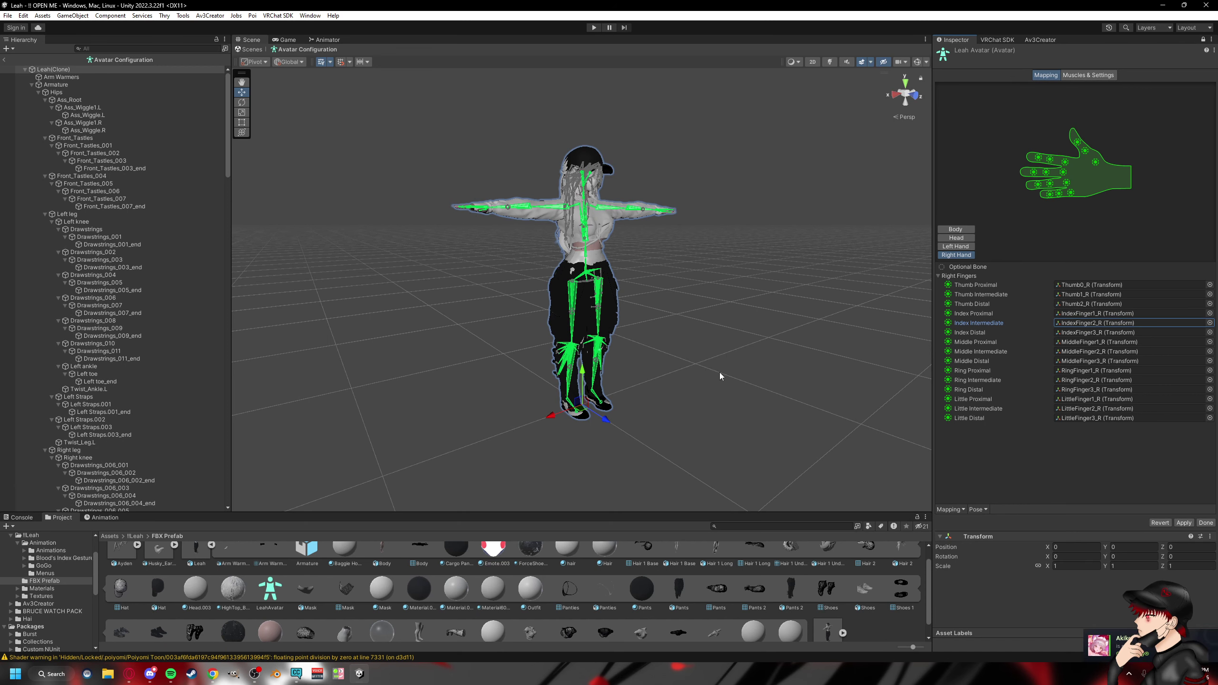
click(983, 510)
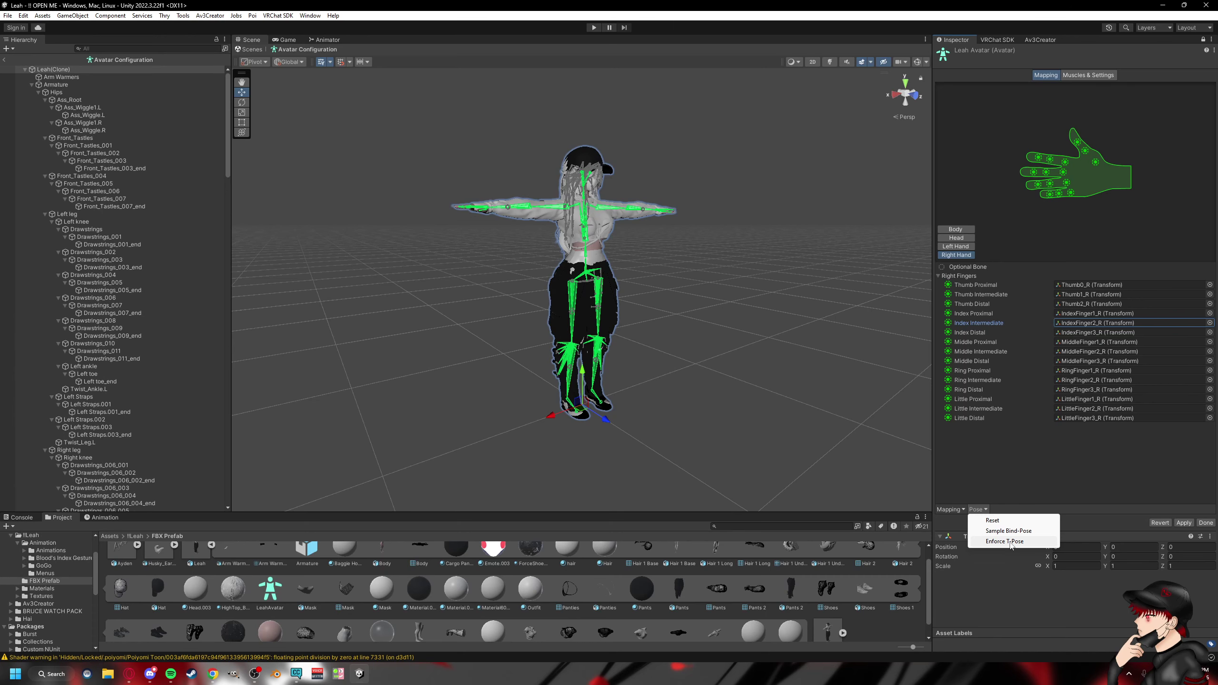
right_drag(764, 287, 759, 310)
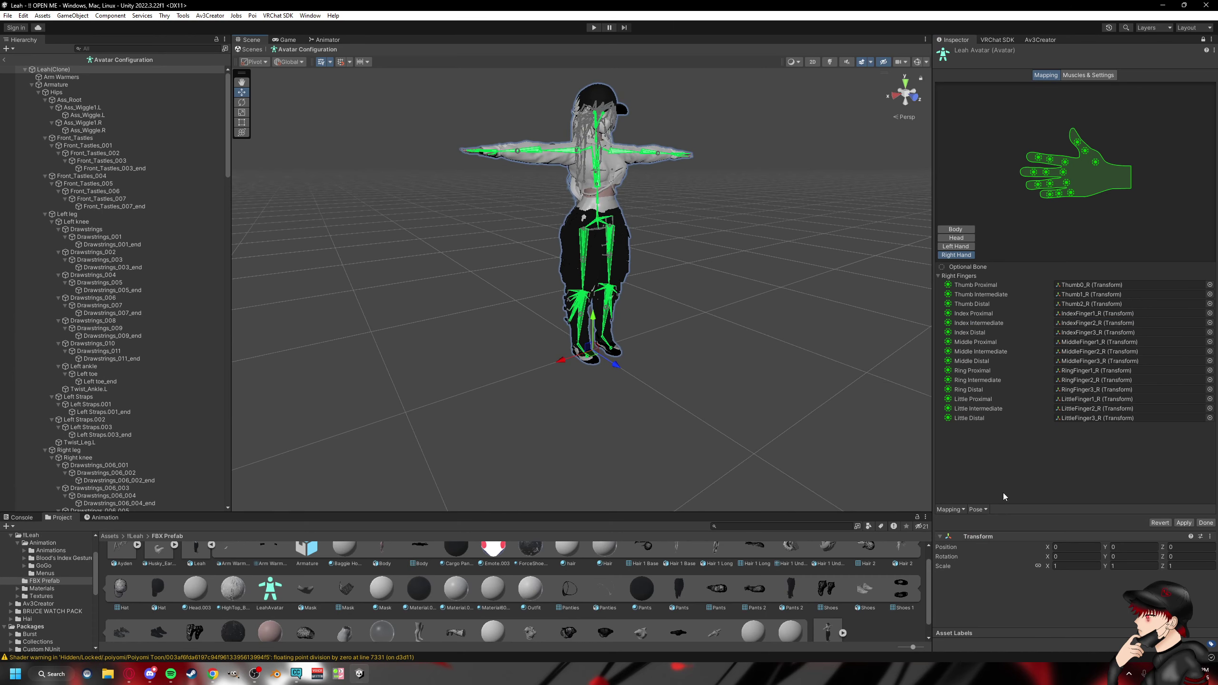
click(1206, 522)
click(635, 357)
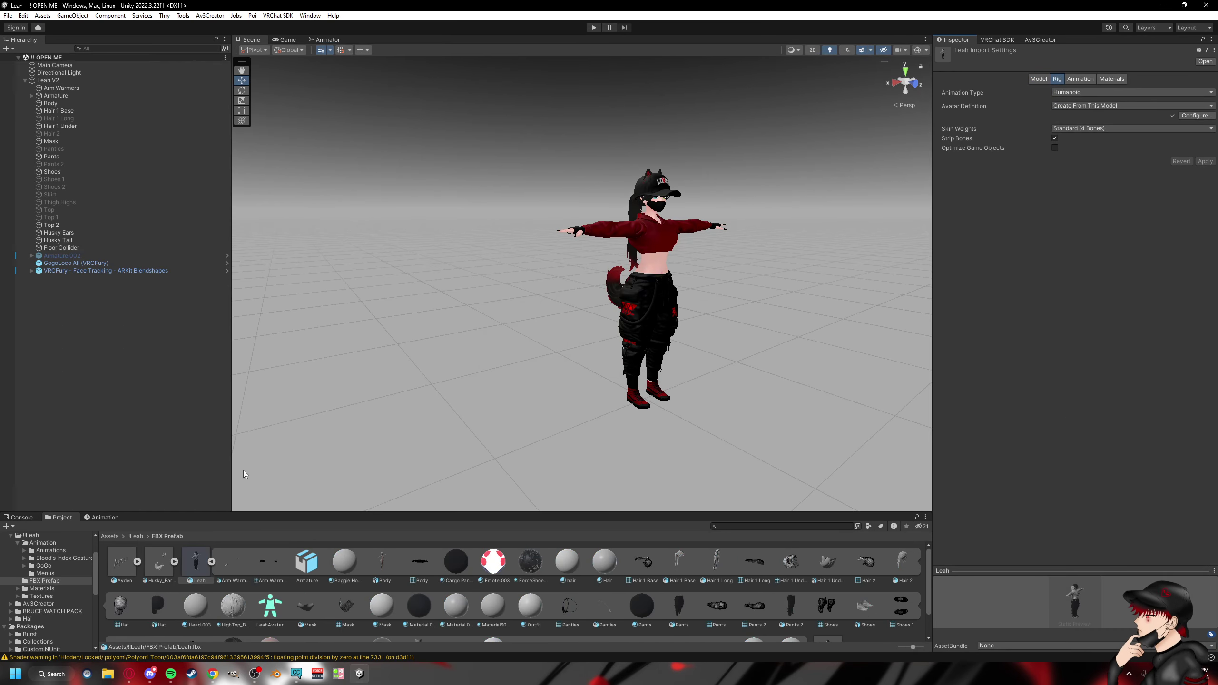
Step: Add the Leah model from the FBX Prefab folder to the scene as a root object
click(212, 562)
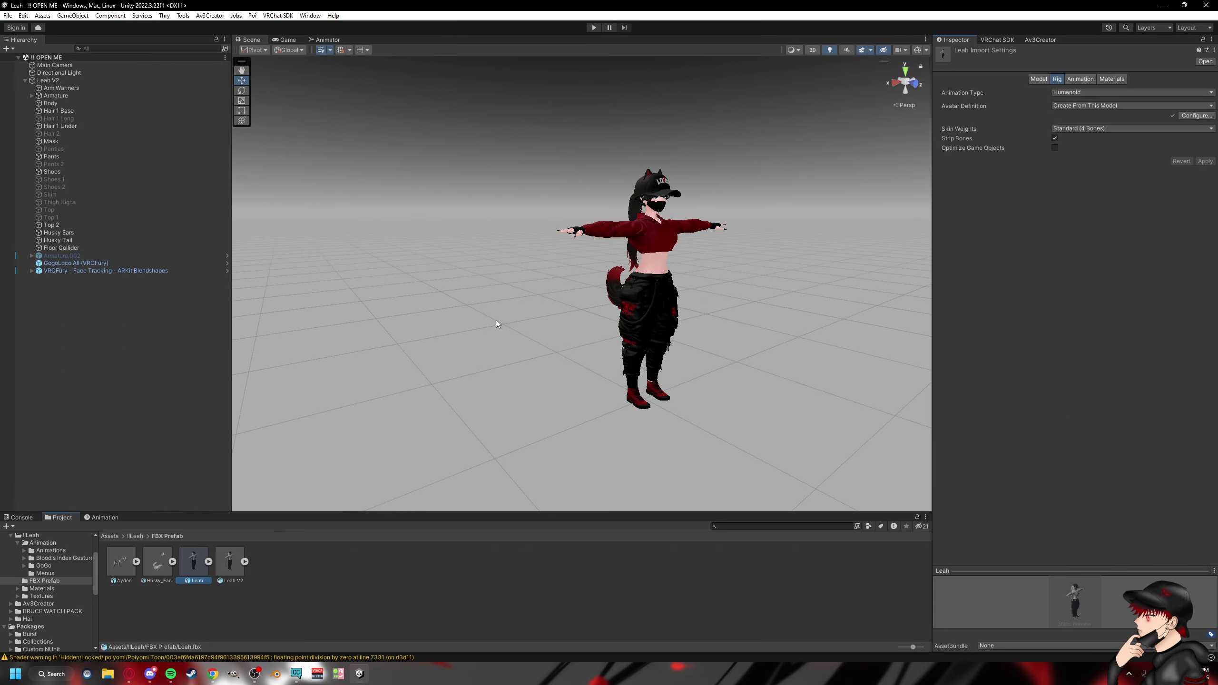
alt+drag(467, 375, 443, 300)
middle_drag(442, 300, 333, 298)
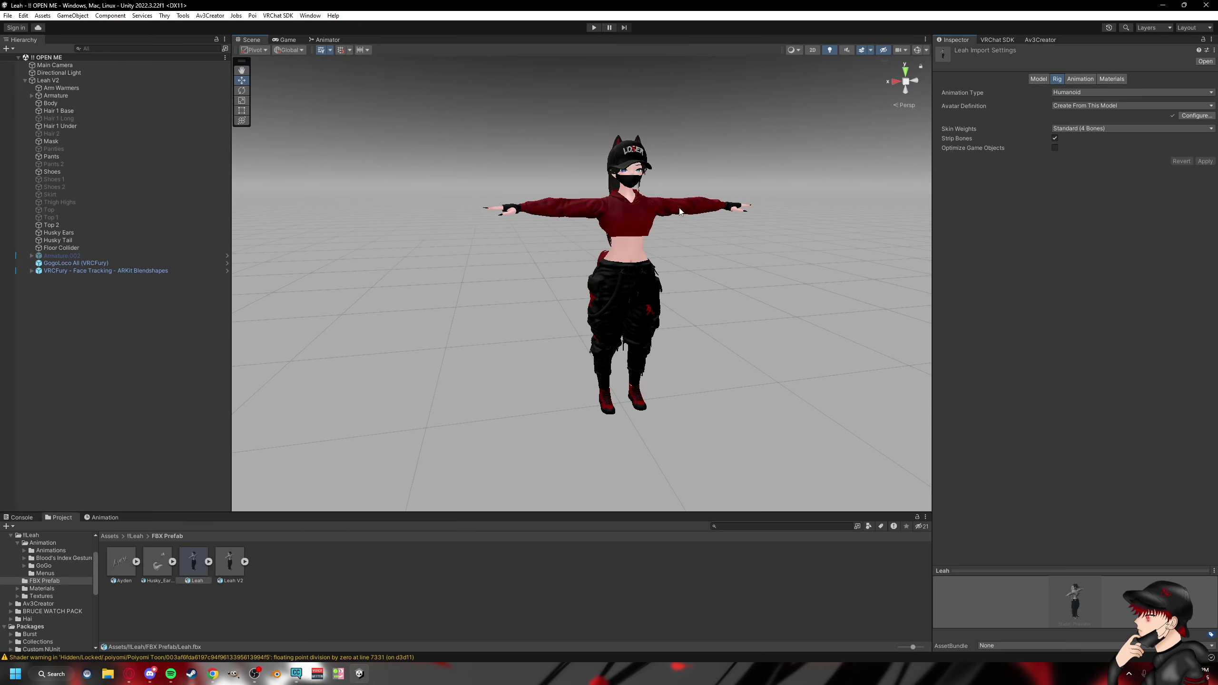
scroll(679, 212, up, 3)
alt+drag(679, 212, 712, 249)
scroll(791, 203, down, 3)
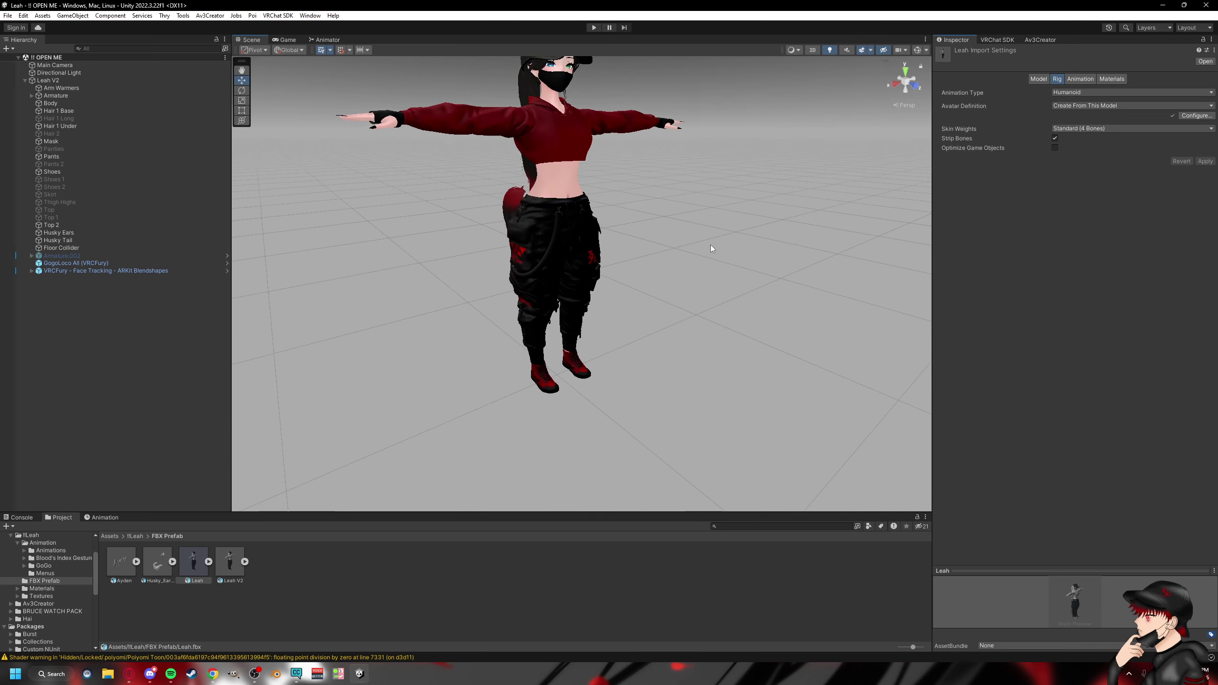
drag(194, 565, 90, 440)
right_drag(564, 274, 556, 222)
key(w)
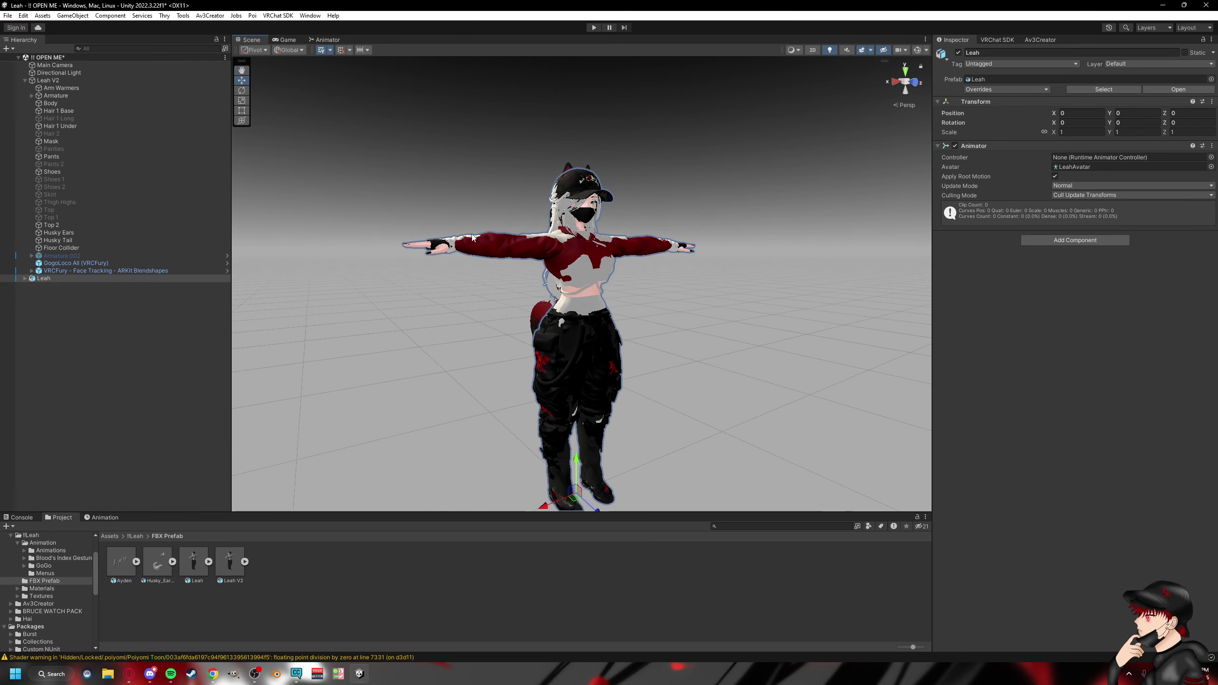
Step: Expand the new Leah object and move it beside the existing avatar, to about 1.079 on the X axis
click(24, 279)
right_drag(451, 395, 422, 401)
key(s)
drag(550, 348, 381, 396)
right_drag(568, 265, 544, 238)
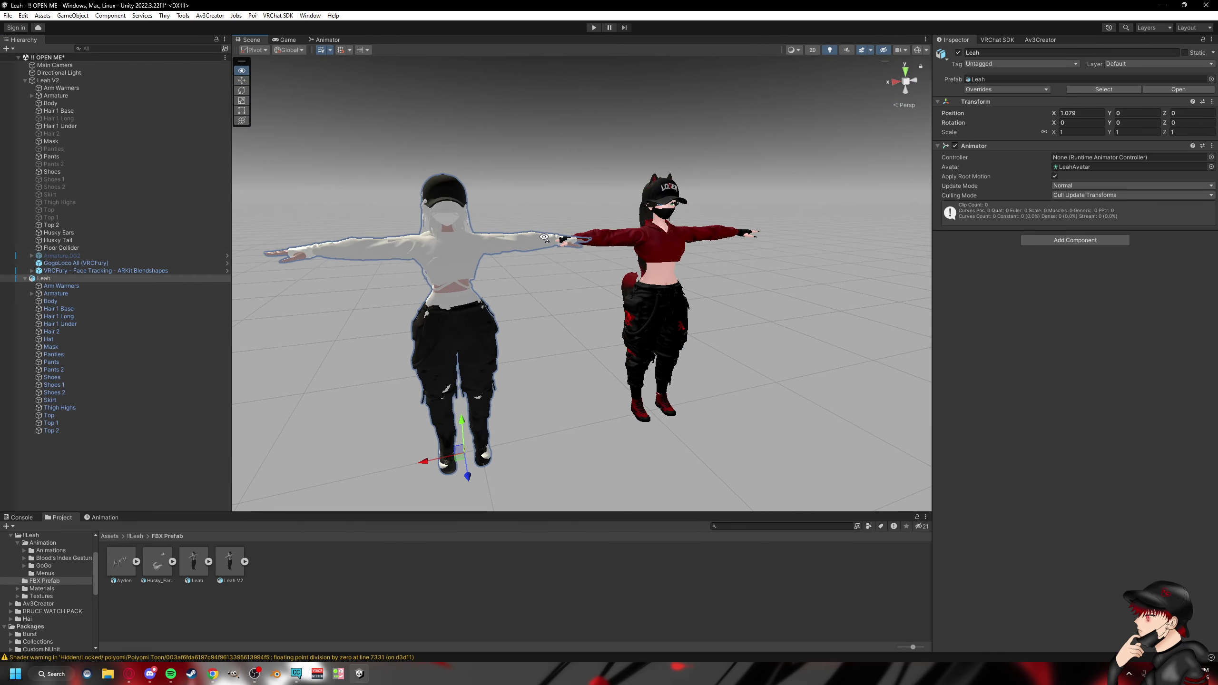
Step: Compare the components on the Leah V2 and Leah root objects
click(12, 80)
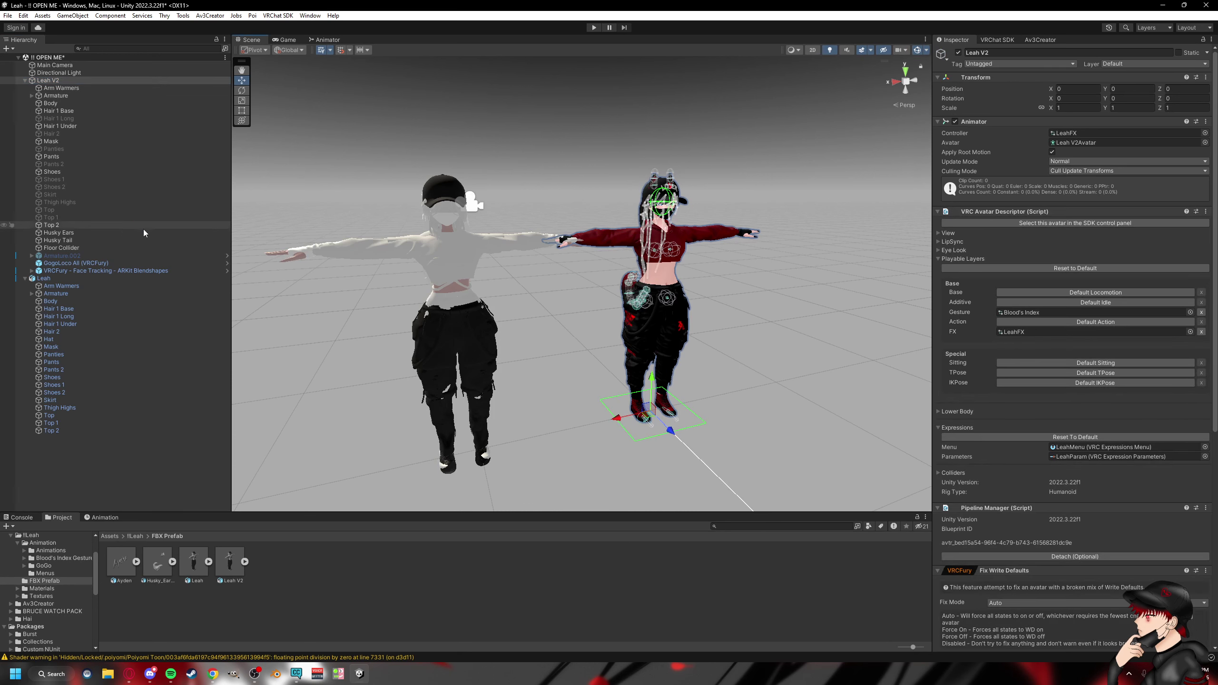
click(48, 278)
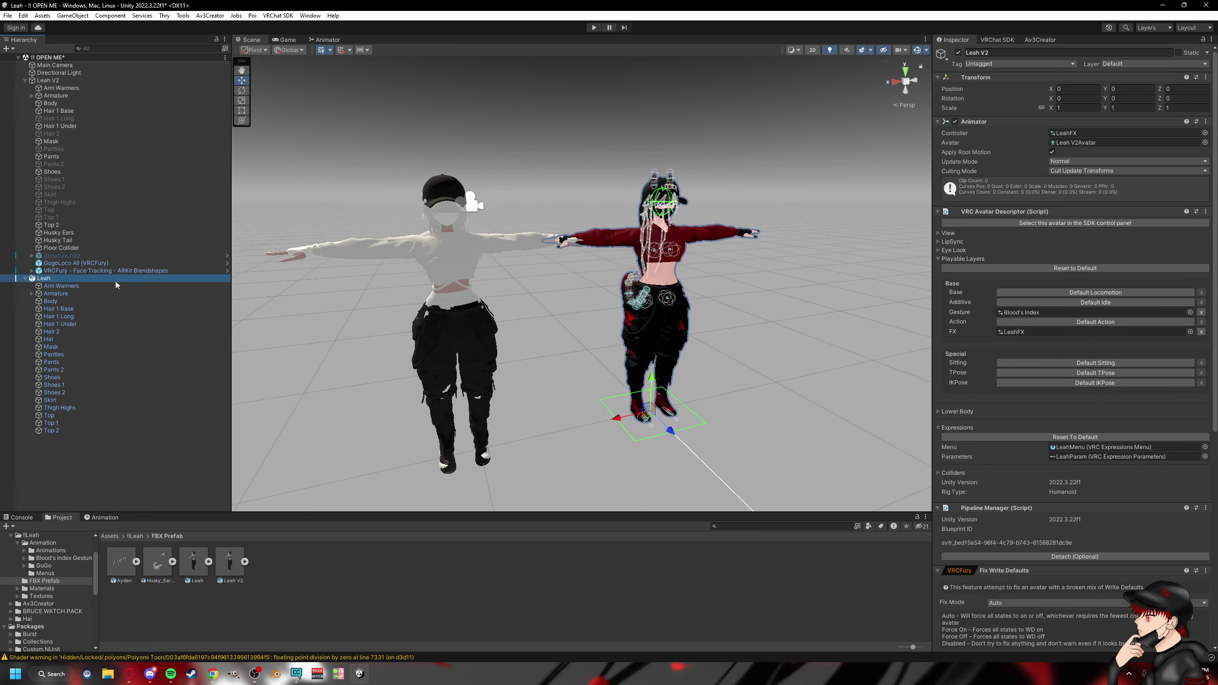
ctrl+click(122, 80)
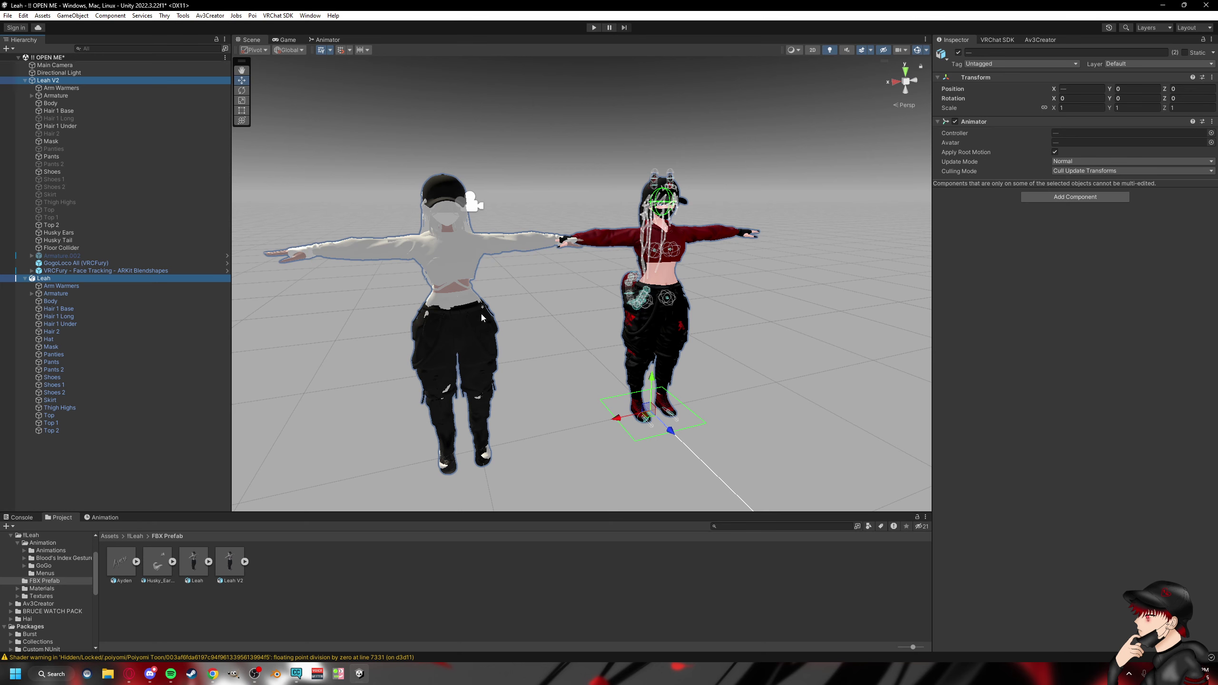
click(113, 279)
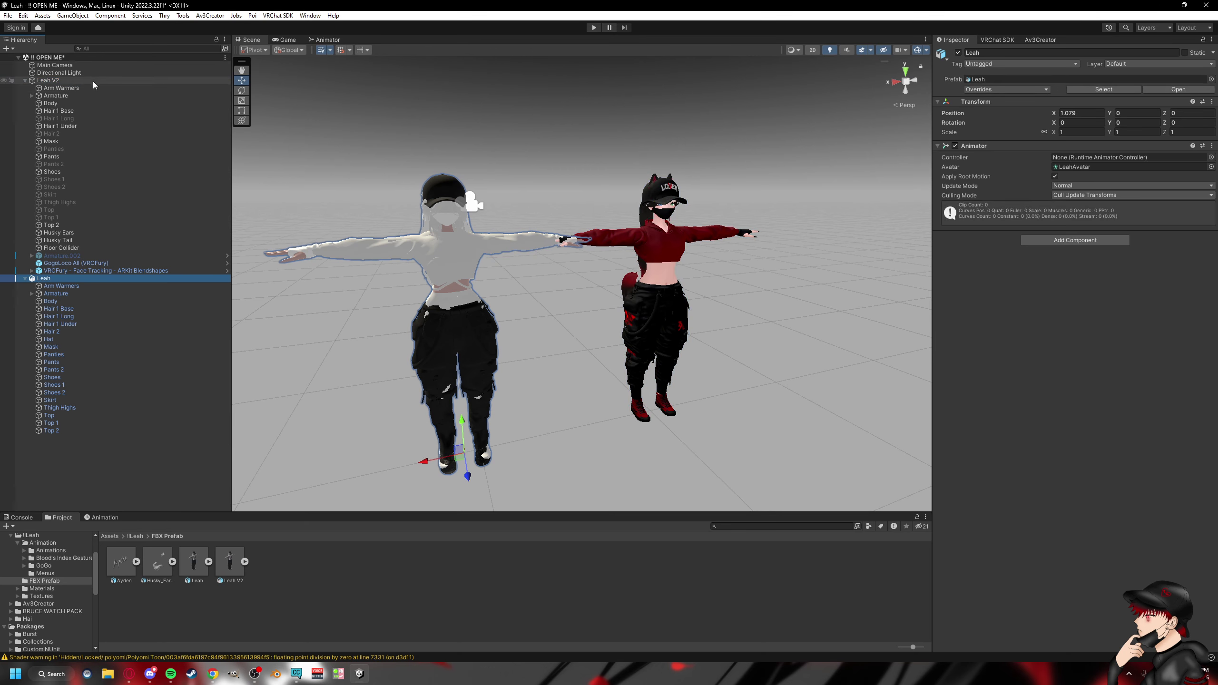
click(48, 80)
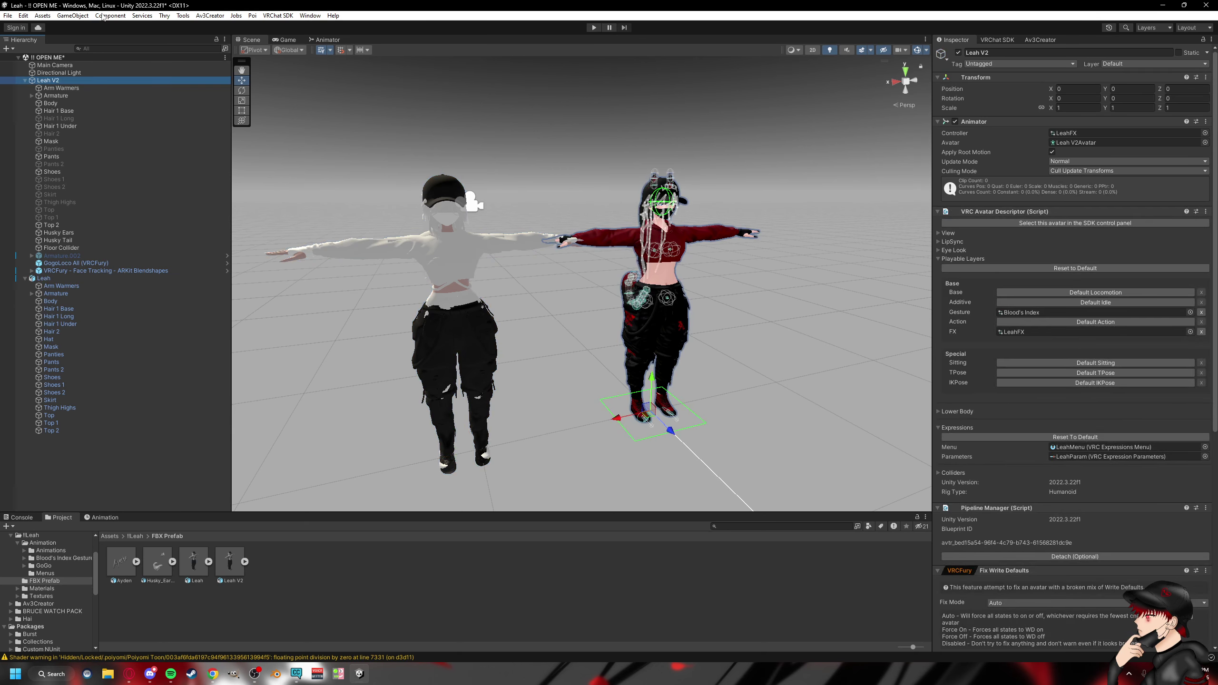
Step: Open Pumkin's Avatar Tools and move and enlarge its window over the scene
click(183, 15)
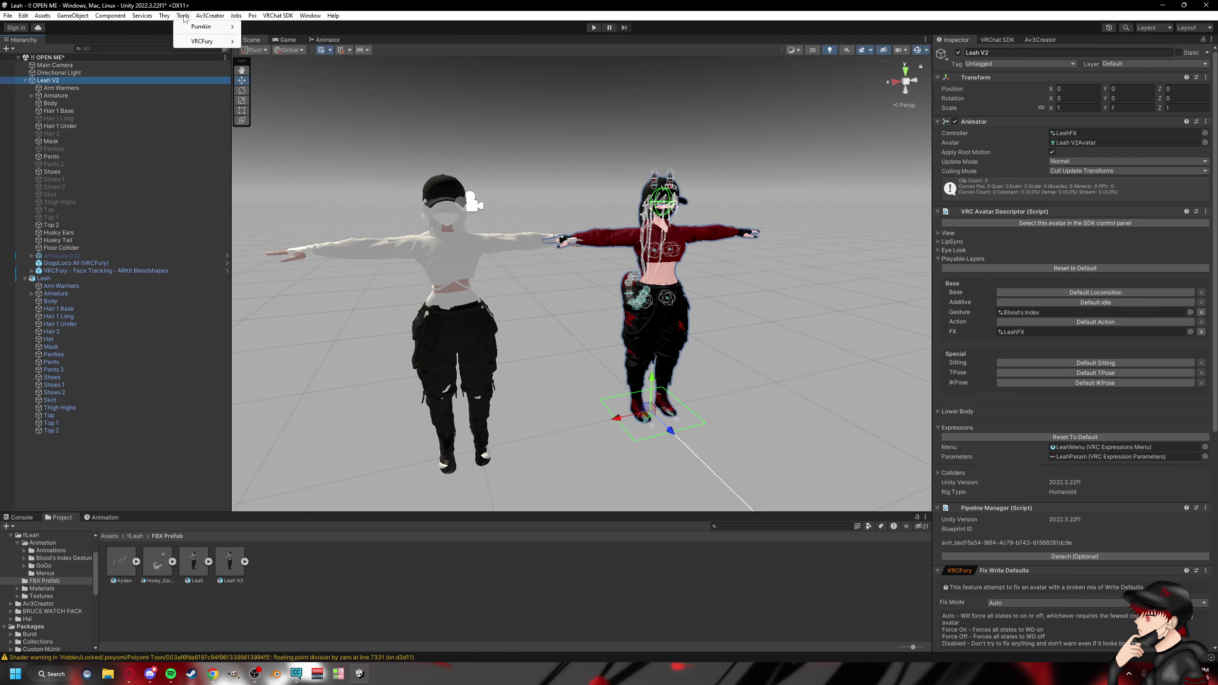
mouse_move(200, 26)
click(272, 50)
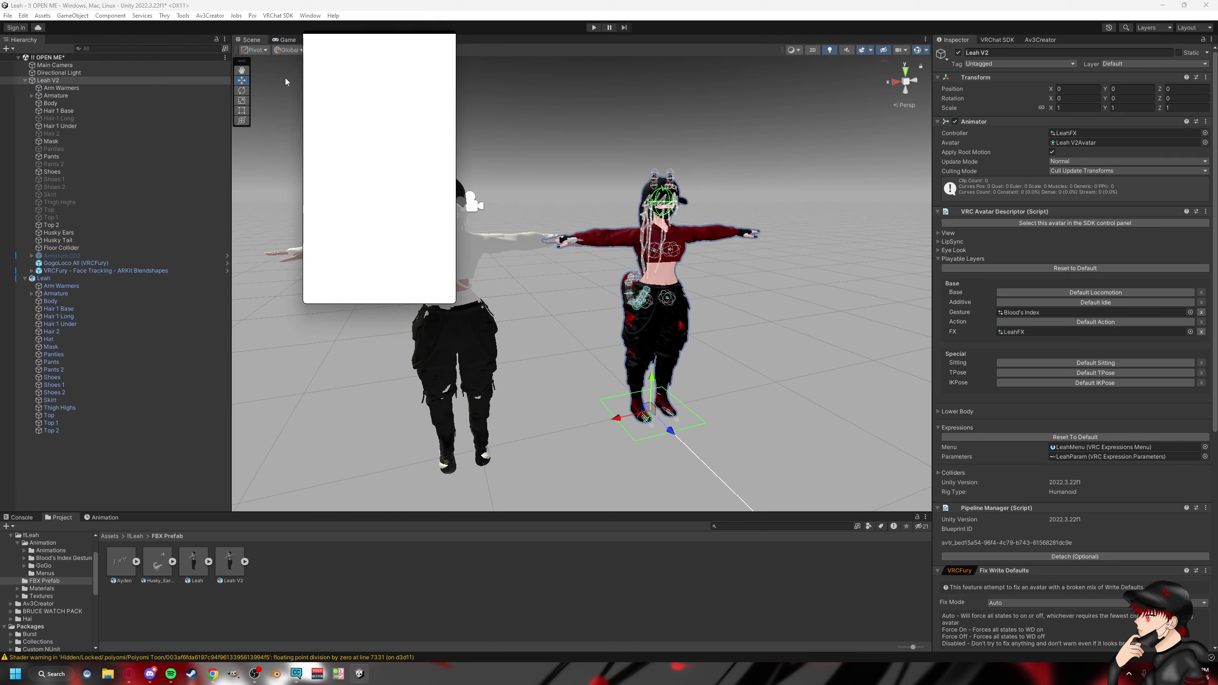
drag(379, 36, 549, 120)
scroll(525, 267, up, 10)
drag(624, 240, 762, 255)
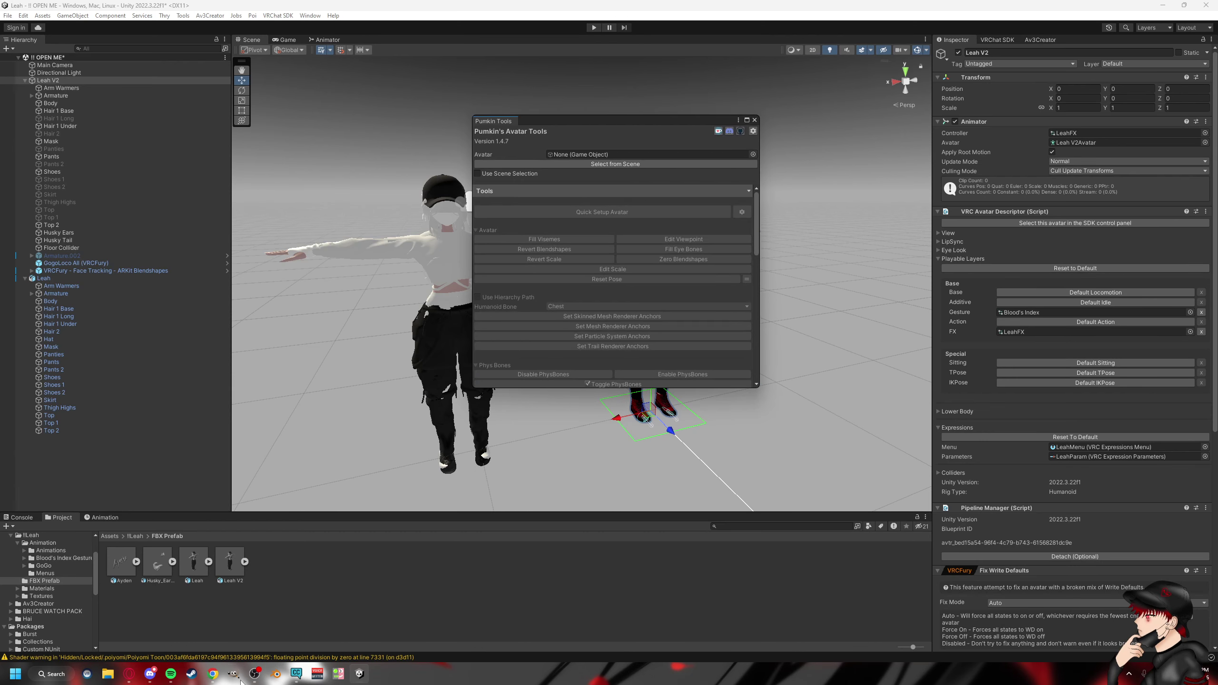
click(133, 676)
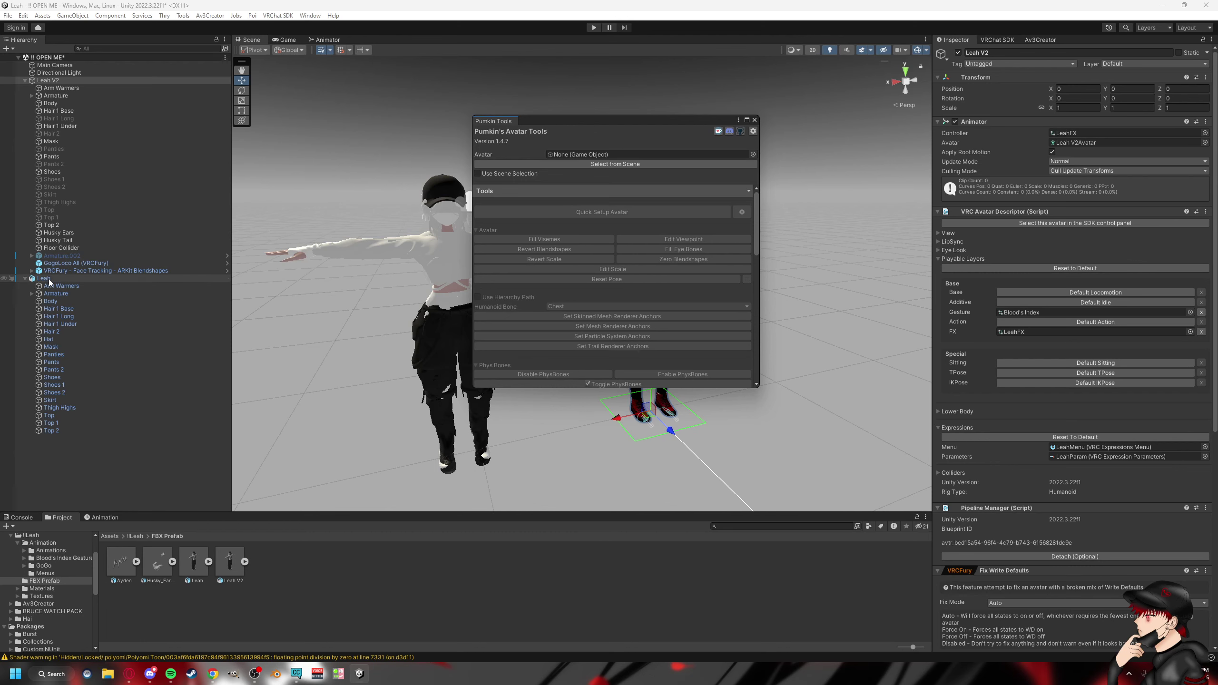
Step: Set Leah as the target avatar and Leah V2 as the object to copy components from
drag(49, 278, 581, 154)
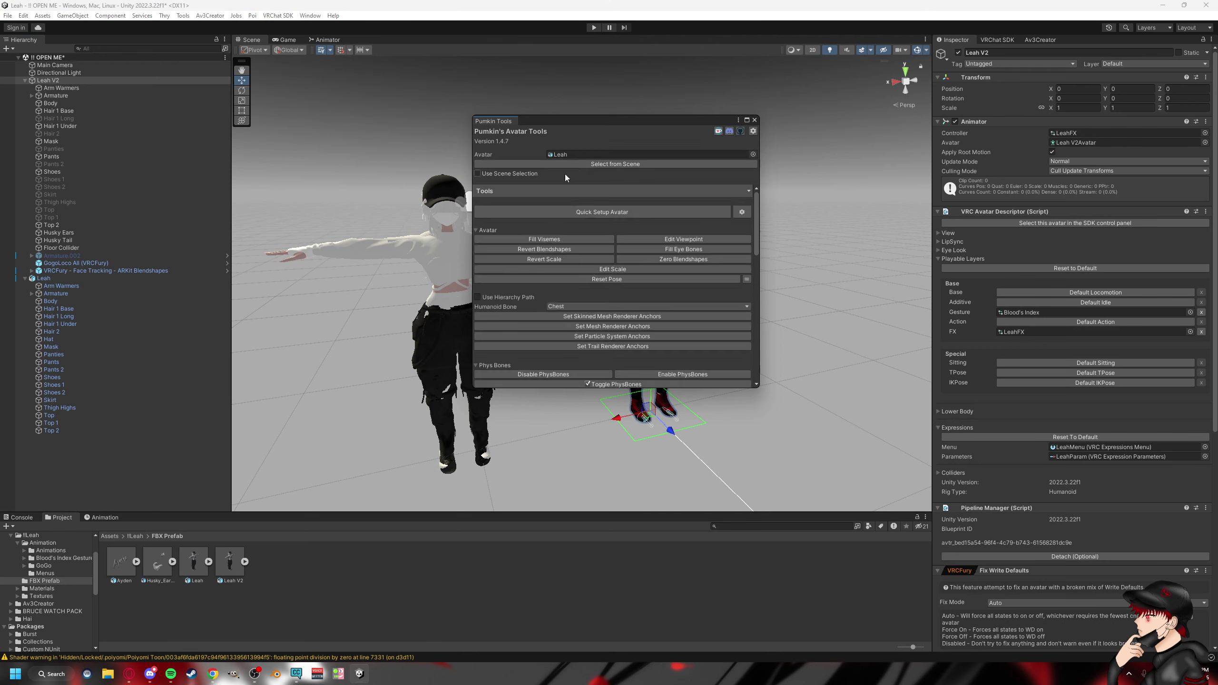
scroll(623, 311, down, 4)
scroll(622, 310, down, 2)
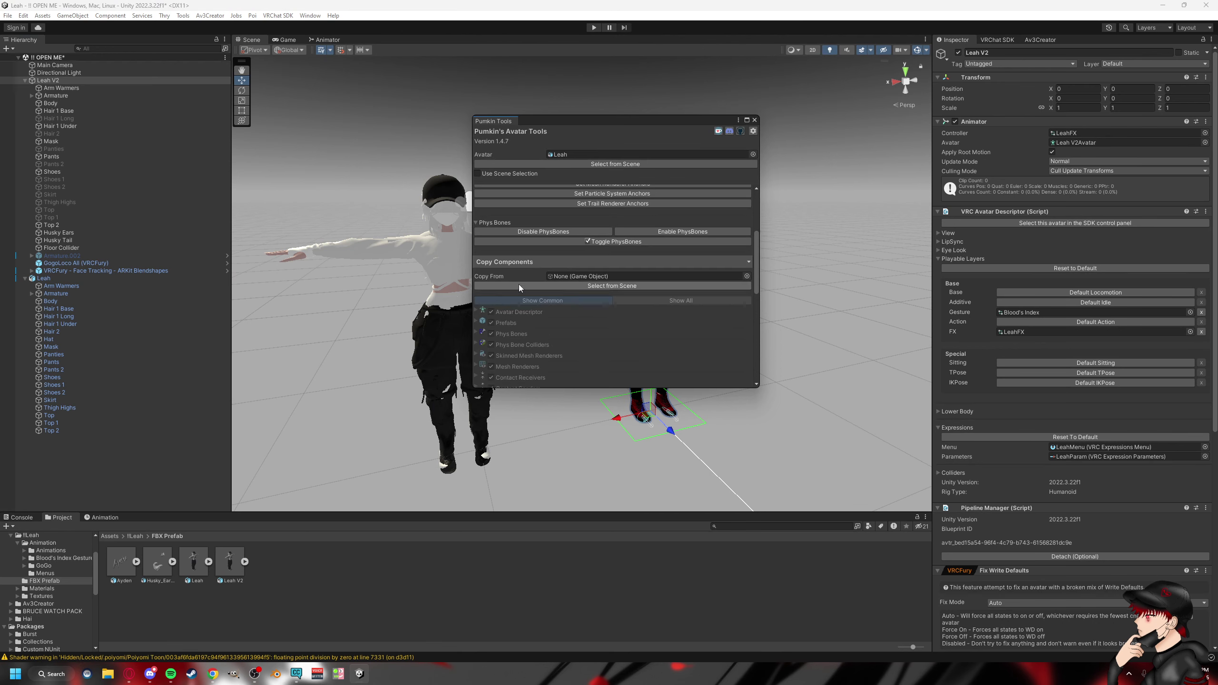
click(691, 263)
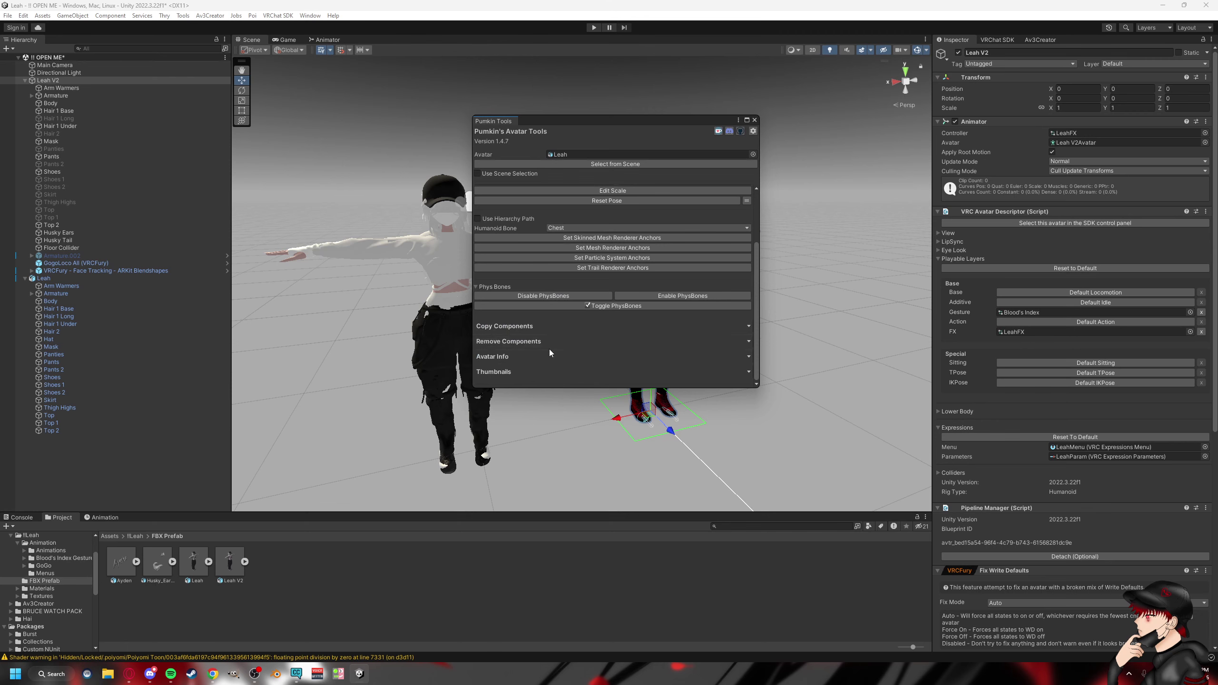
click(531, 328)
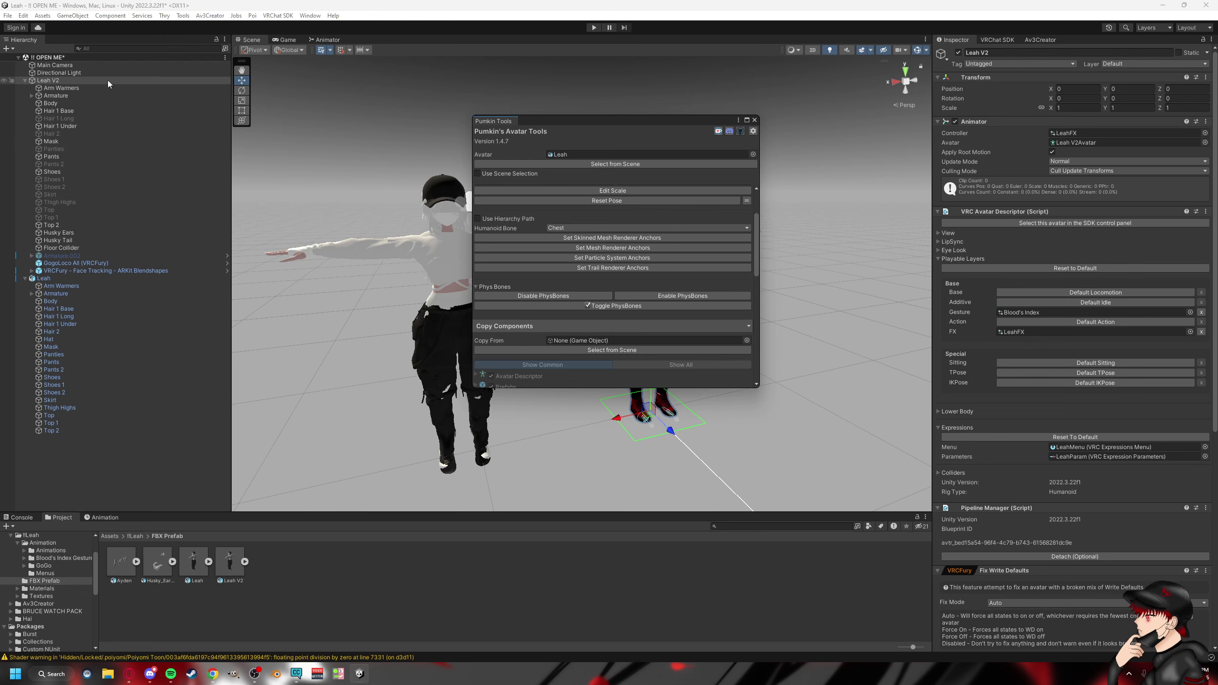
drag(107, 80, 602, 342)
Step: Copy all selected component types onto Leah and close the Pumkin Tools window
scroll(657, 379, down, 10)
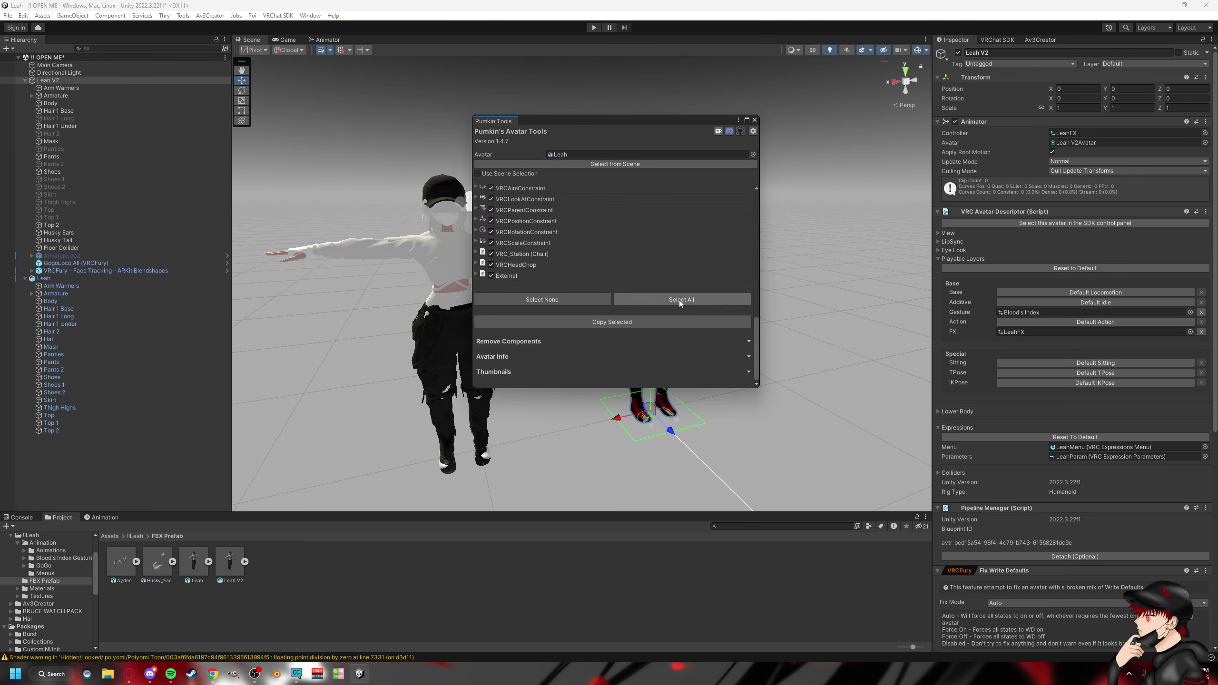
click(615, 322)
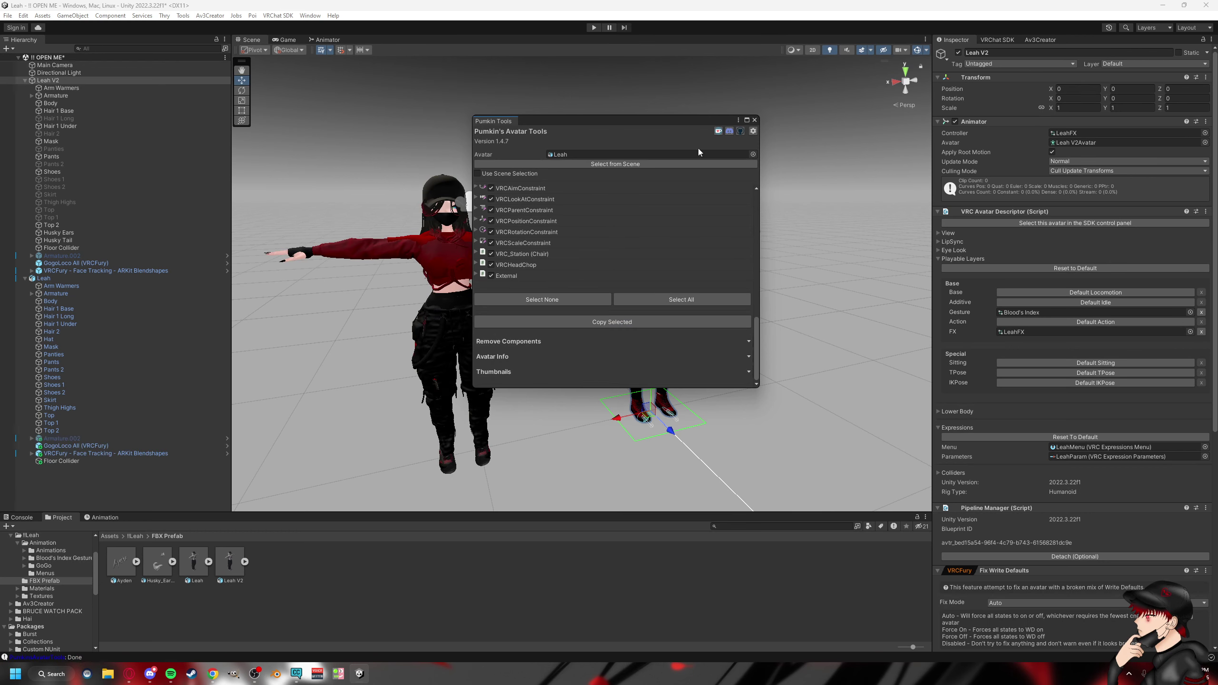
click(753, 120)
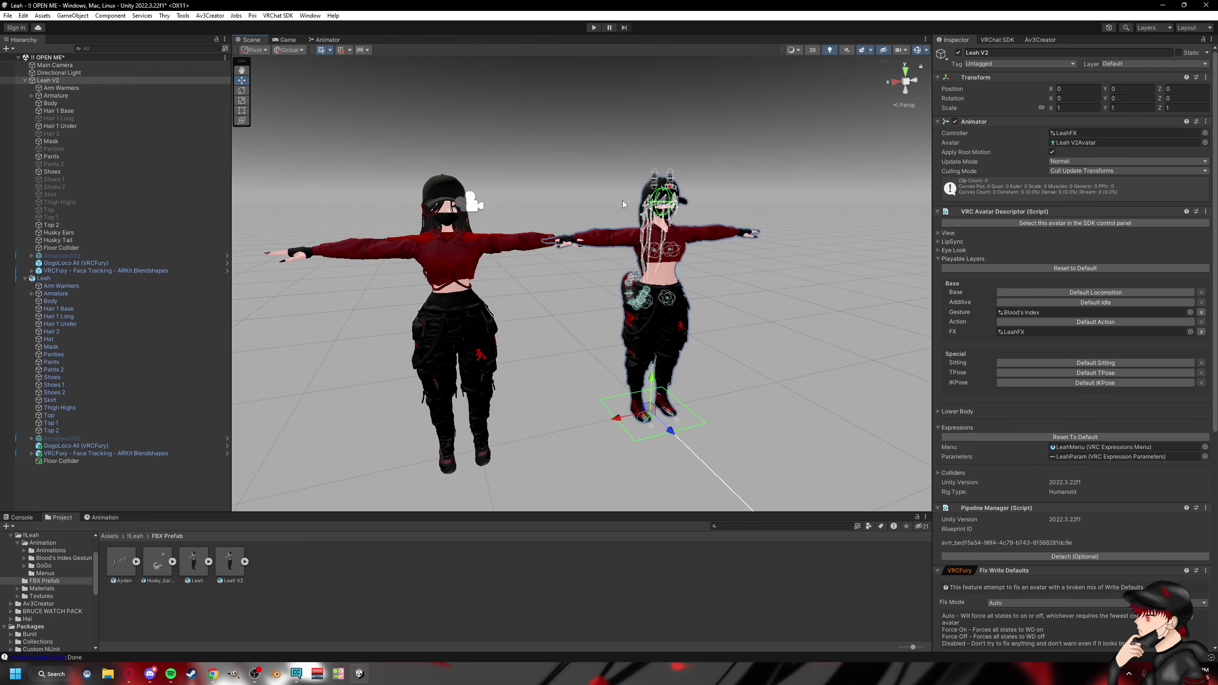
Step: Move the Leah avatar along the X axis to about -0.026, overlapping Leah V2
mouse_move(645, 225)
right_down()
mouse_move(588, 229)
mouse_move(627, 223)
right_up()
key(d)
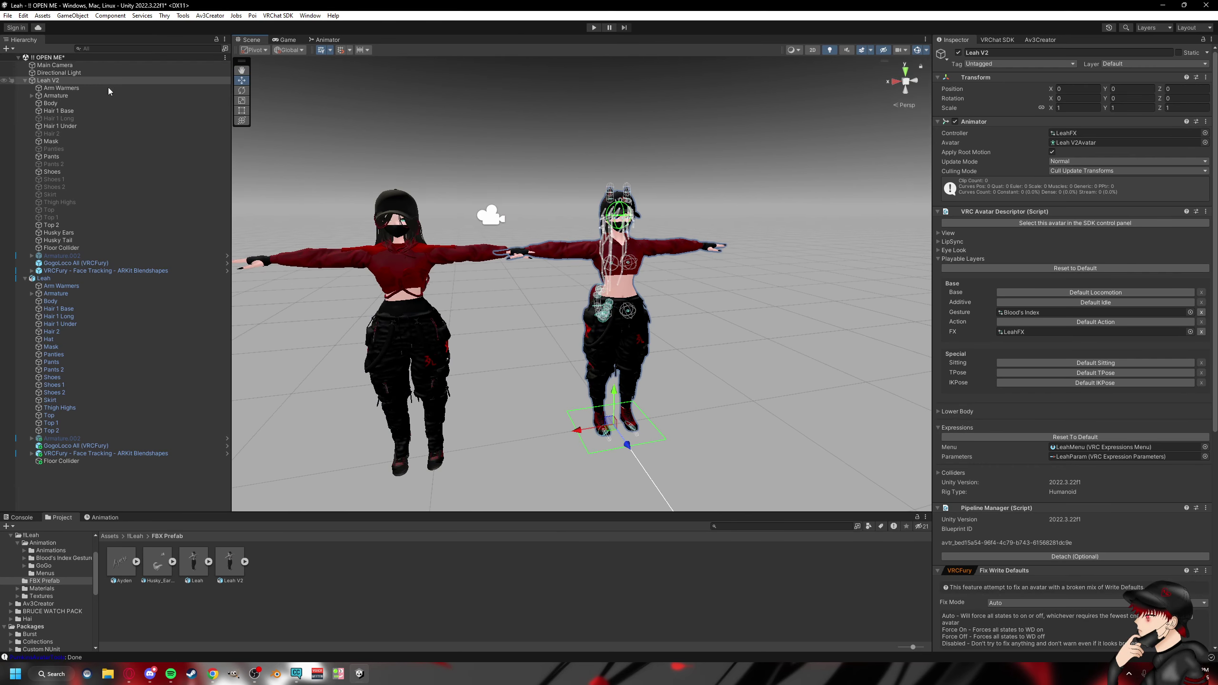
click(98, 280)
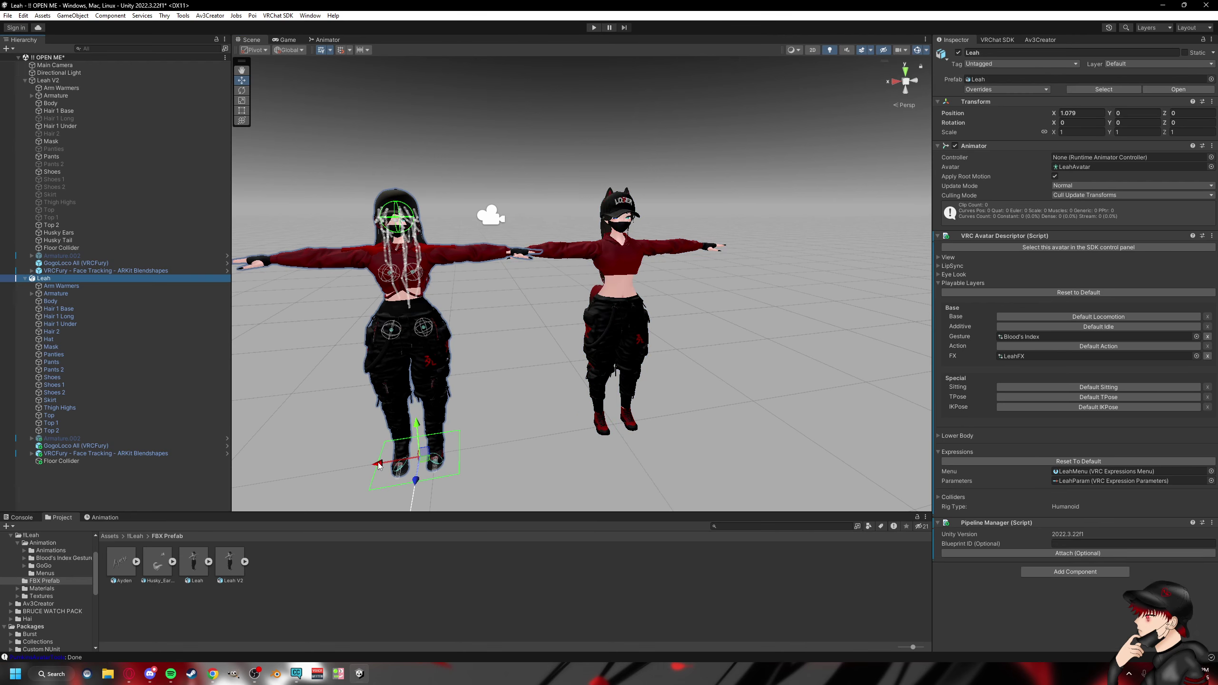
drag(379, 464, 582, 434)
key(a)
right_drag(546, 363, 567, 359)
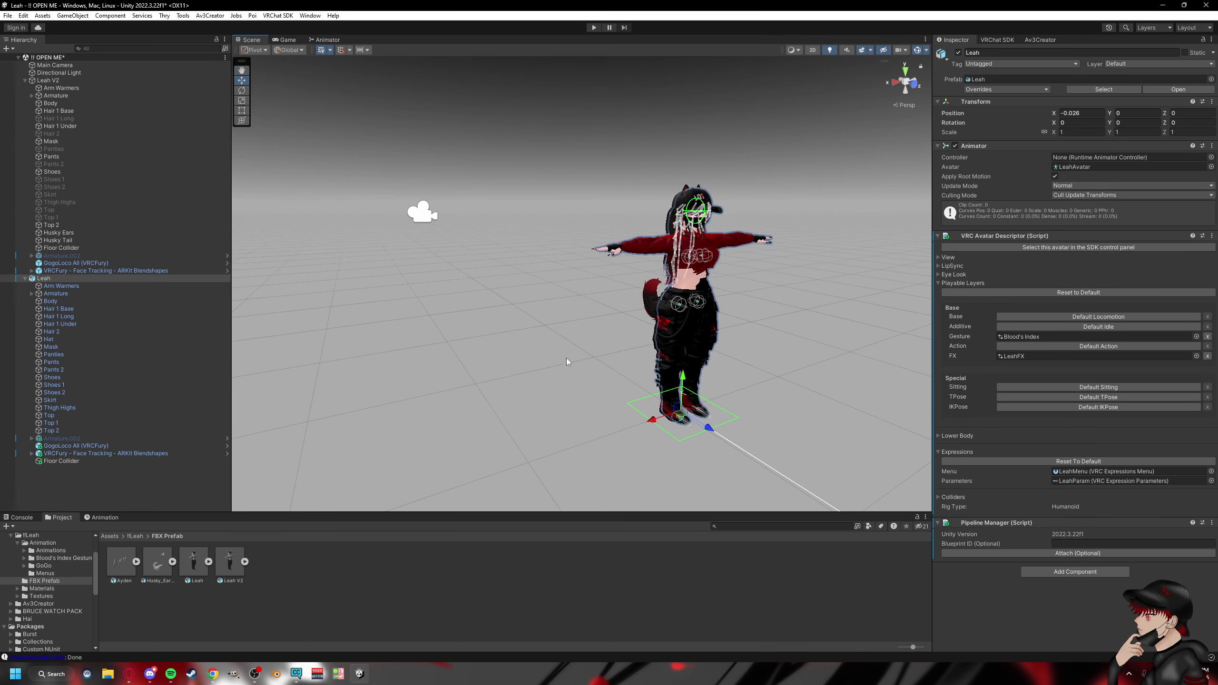